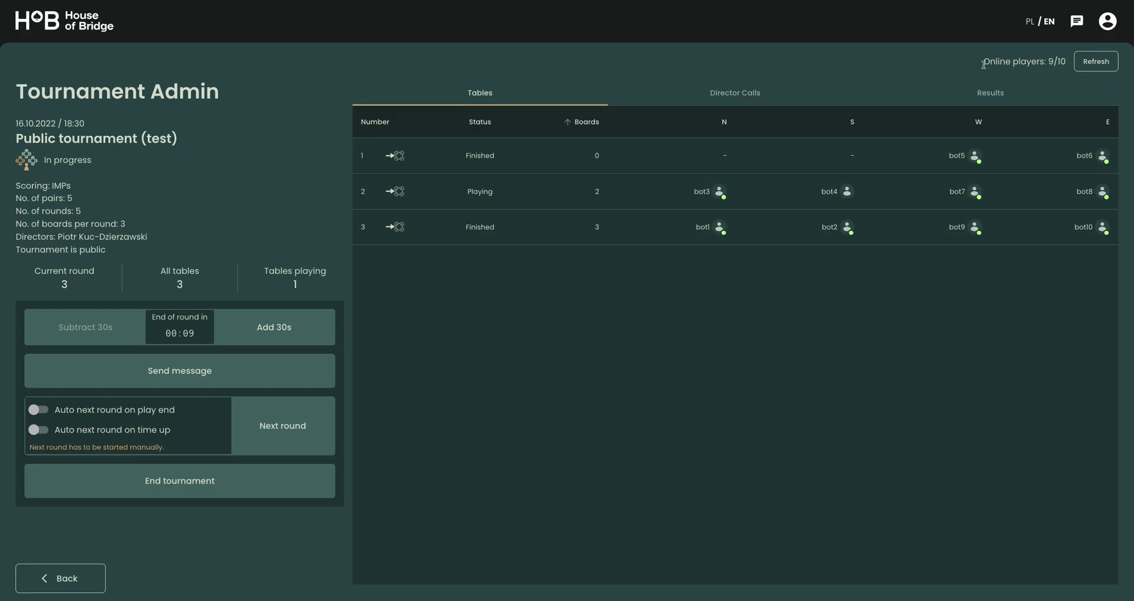
Check the online player count and inspect the ongoing play at table 2, returning to the tournament administration
left_click_drag(983, 63, 1069, 64)
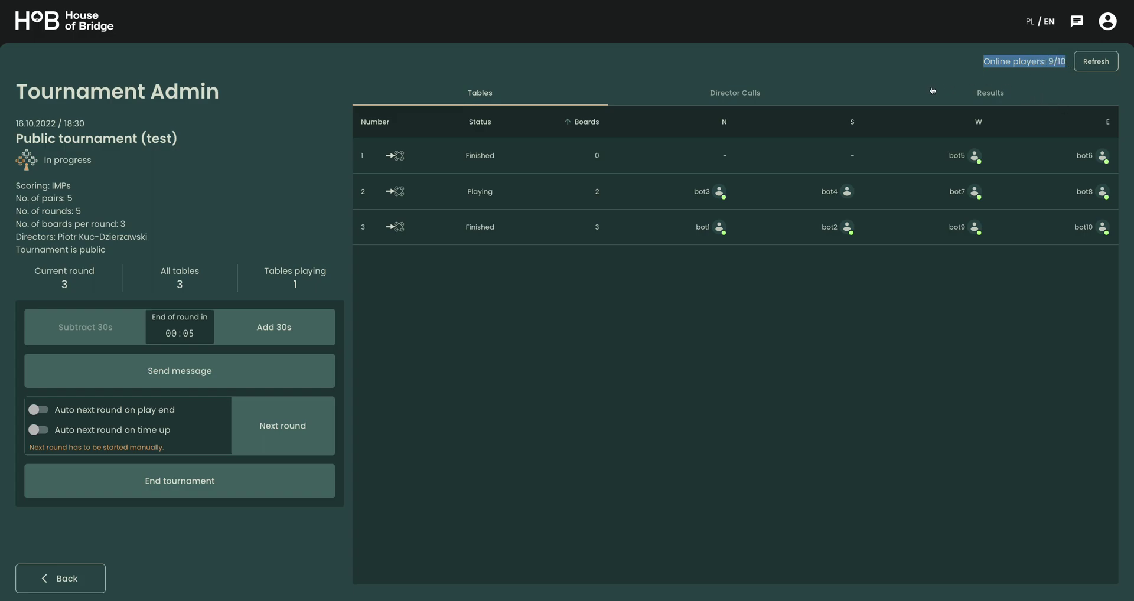
left_click(868, 75)
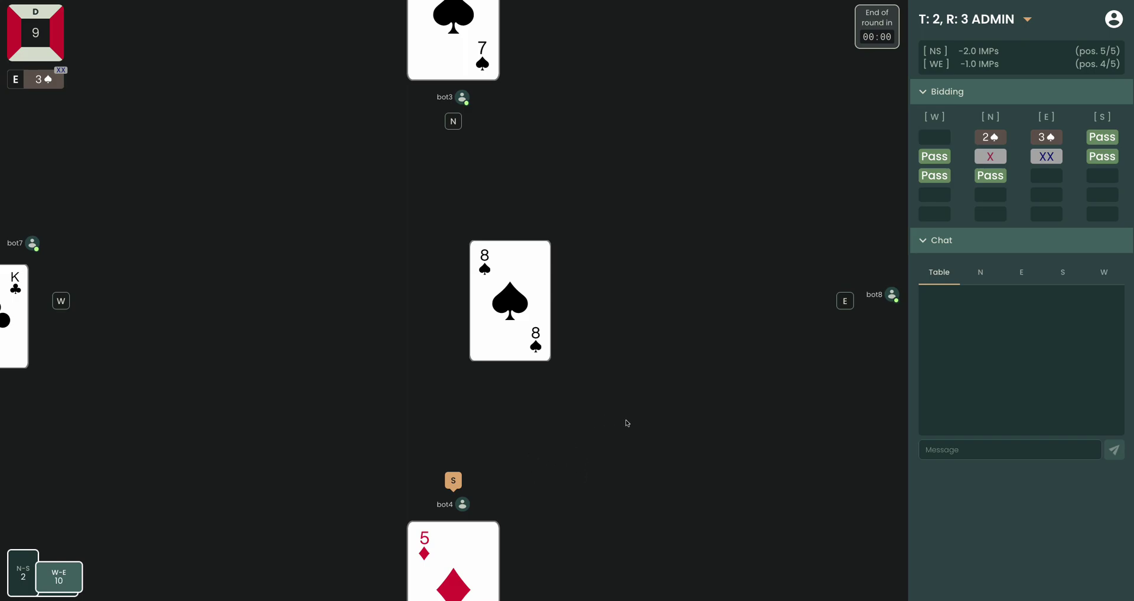
left_click(599, 435)
key("alt+Left")
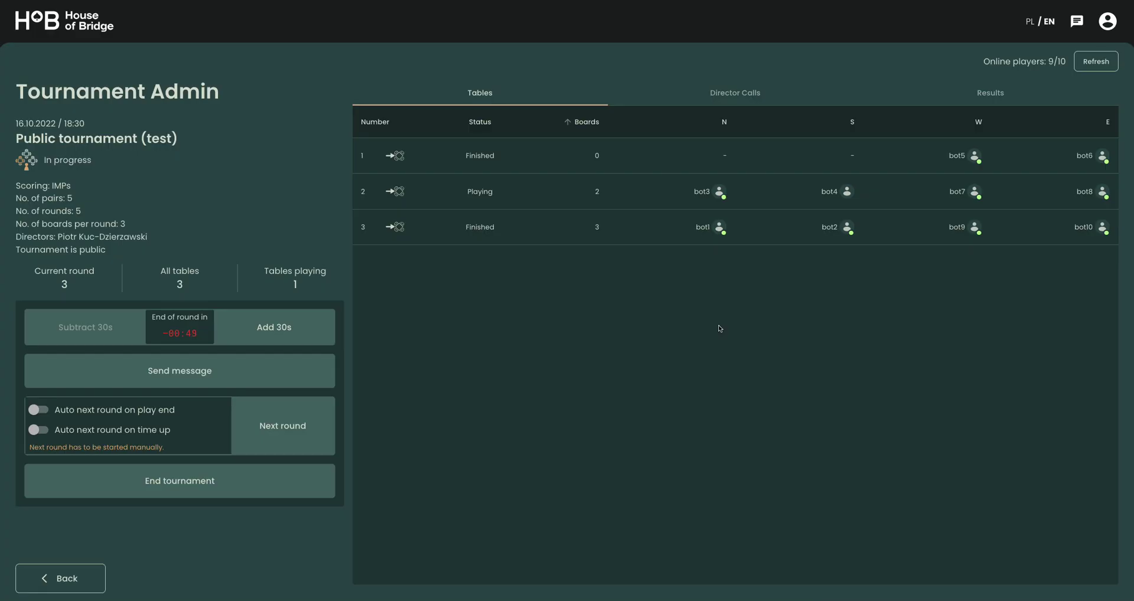
Start the next round of the tournament even though table 2 has not finished playing
left_click(280, 433)
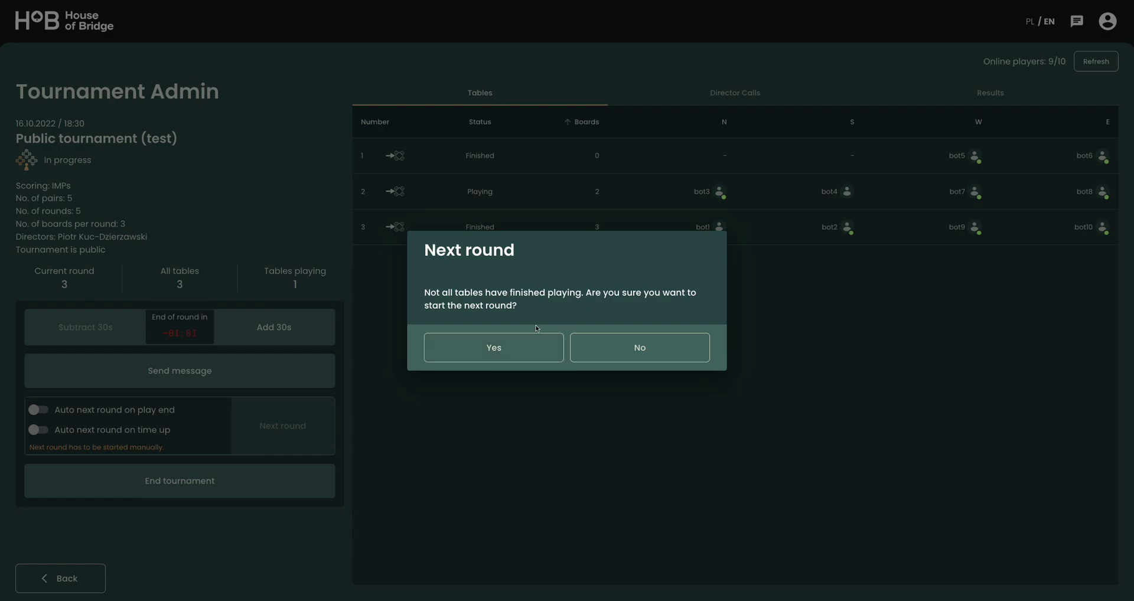
left_click(513, 353)
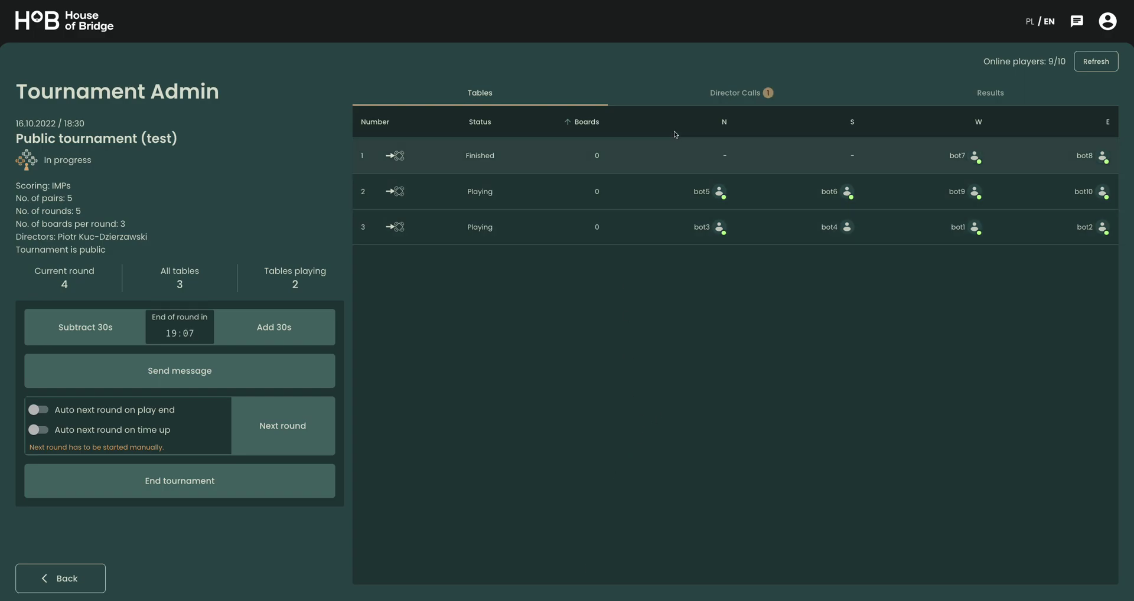
Take bot3's open round 4 director call requesting an adjustment of board #9
left_click(699, 95)
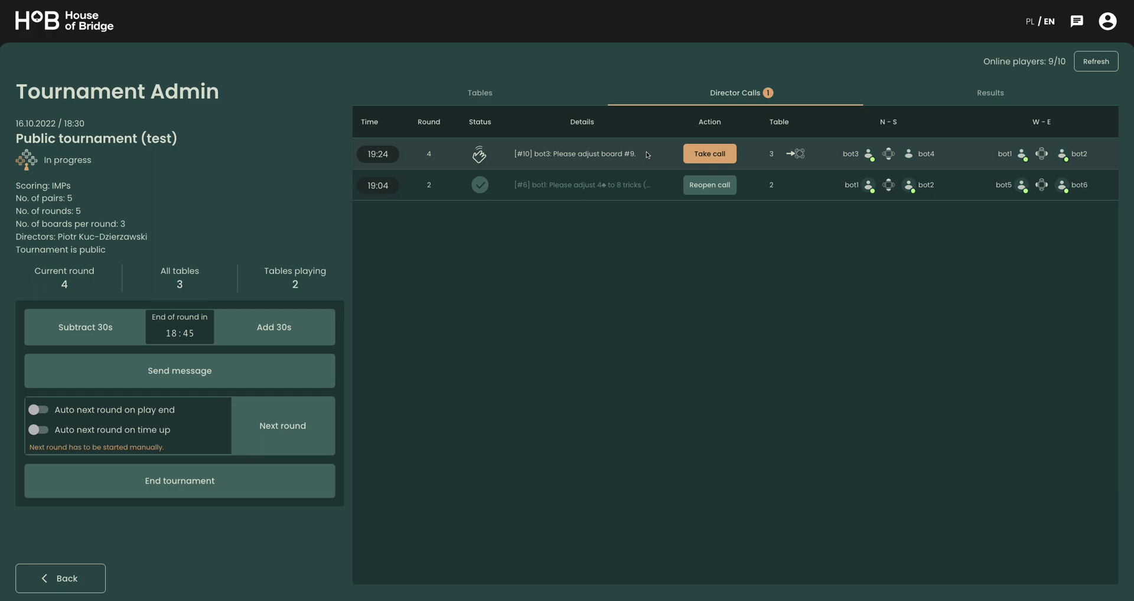
left_click(696, 158)
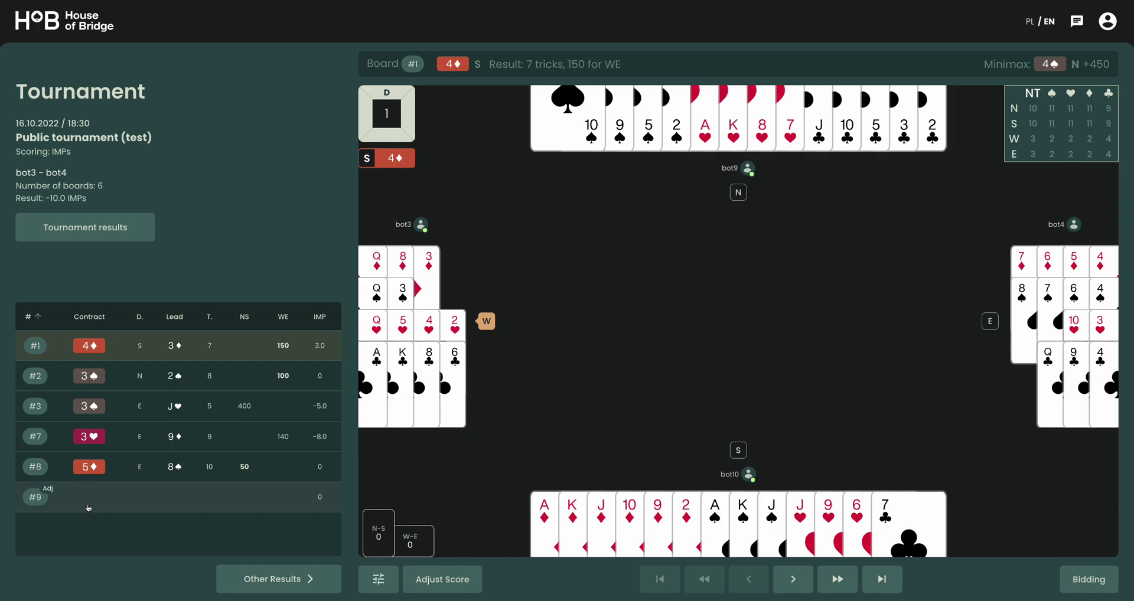
Open board #9 in the bot3 - bot4 results and enable real time analysis
left_click(87, 506)
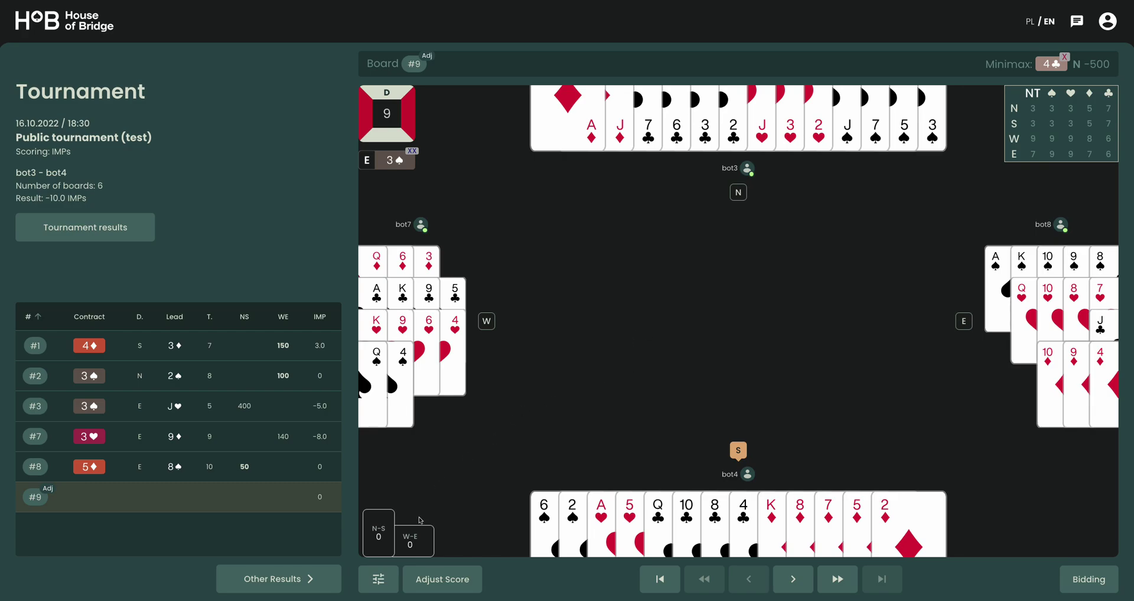
left_click(379, 579)
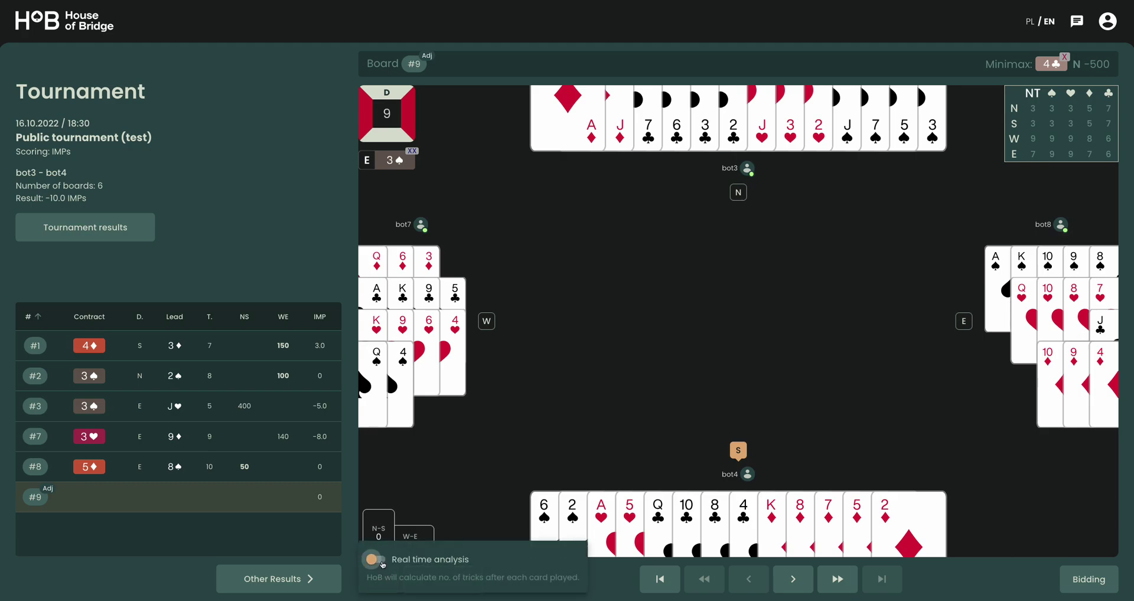
left_click(381, 564)
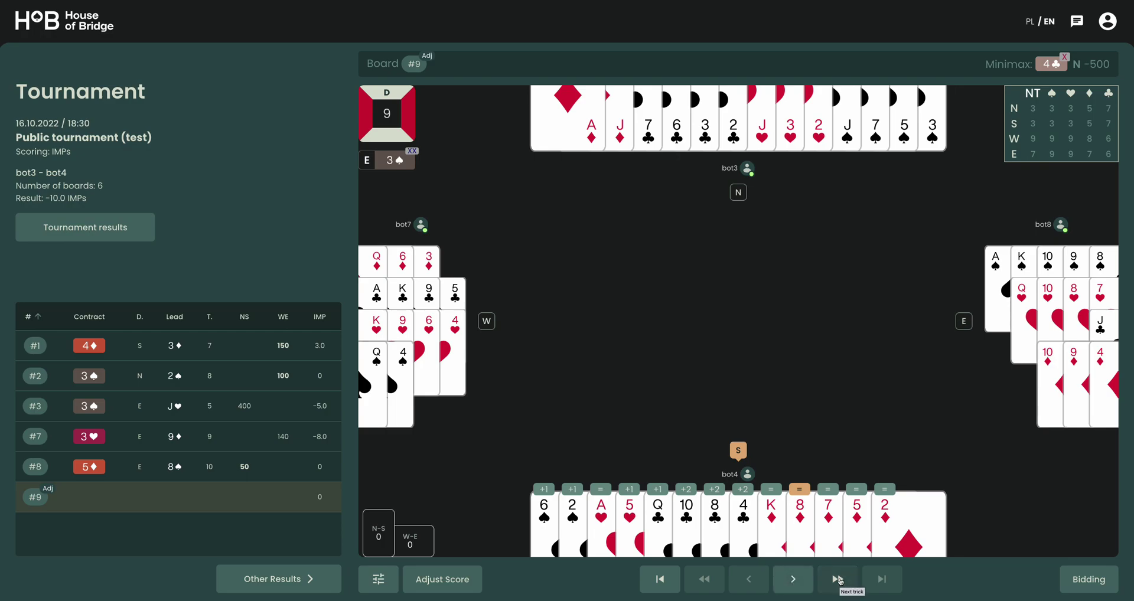
Step through the play of board #9 trick by trick up to East's 8 of spades, the last card played
left_click(838, 579)
left_click(838, 580)
left_click(837, 580)
left_click(838, 579)
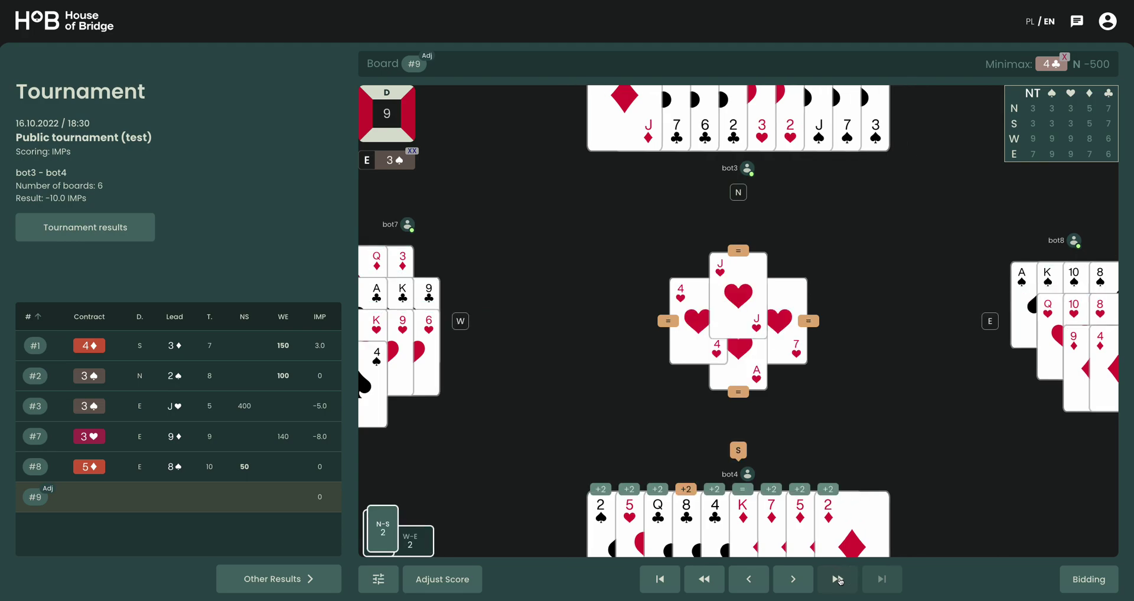
left_click(838, 579)
left_click(838, 579)
left_click(837, 579)
left_click(837, 579)
left_click(837, 579)
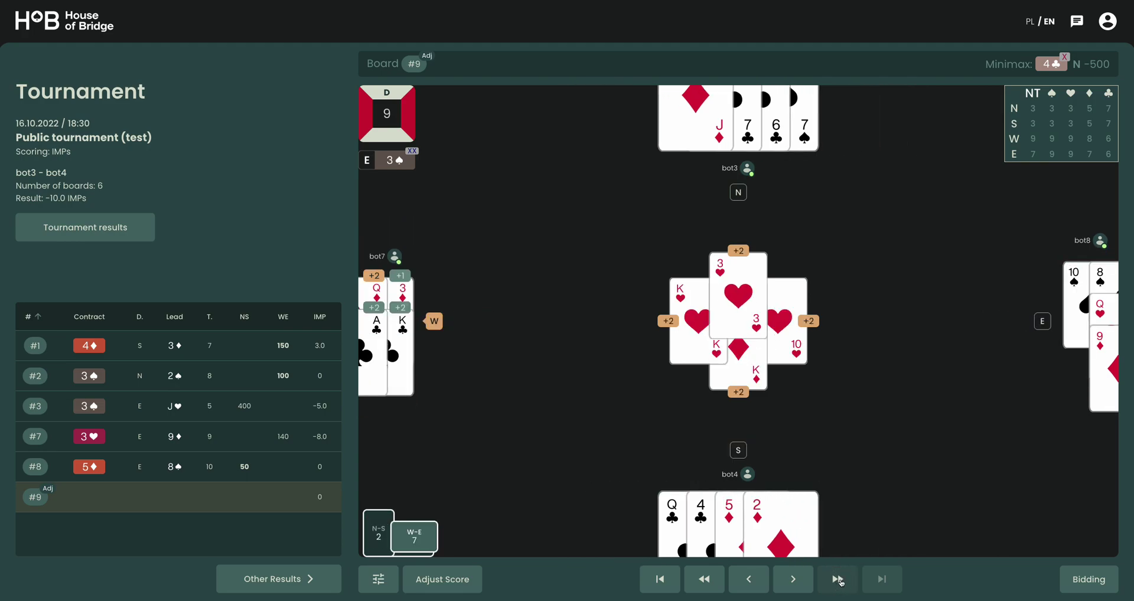
left_click(839, 580)
left_click(837, 580)
left_click(838, 579)
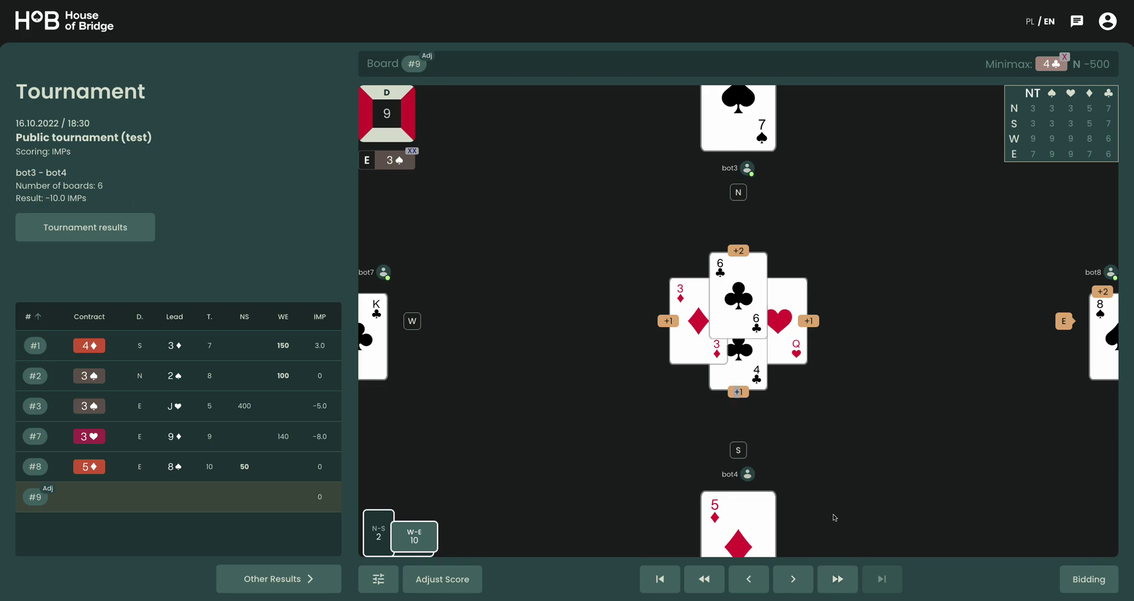
left_click(795, 578)
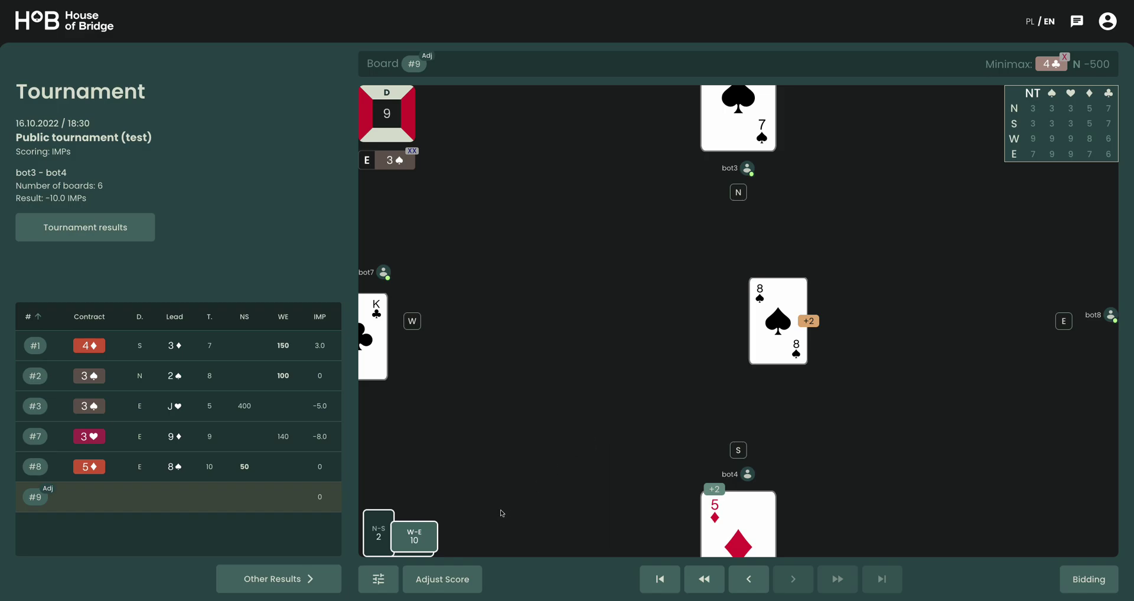
Adjust board #9's result to 11 tricks taken in 3 Spades XX by East, and open the board's other results
left_click(463, 583)
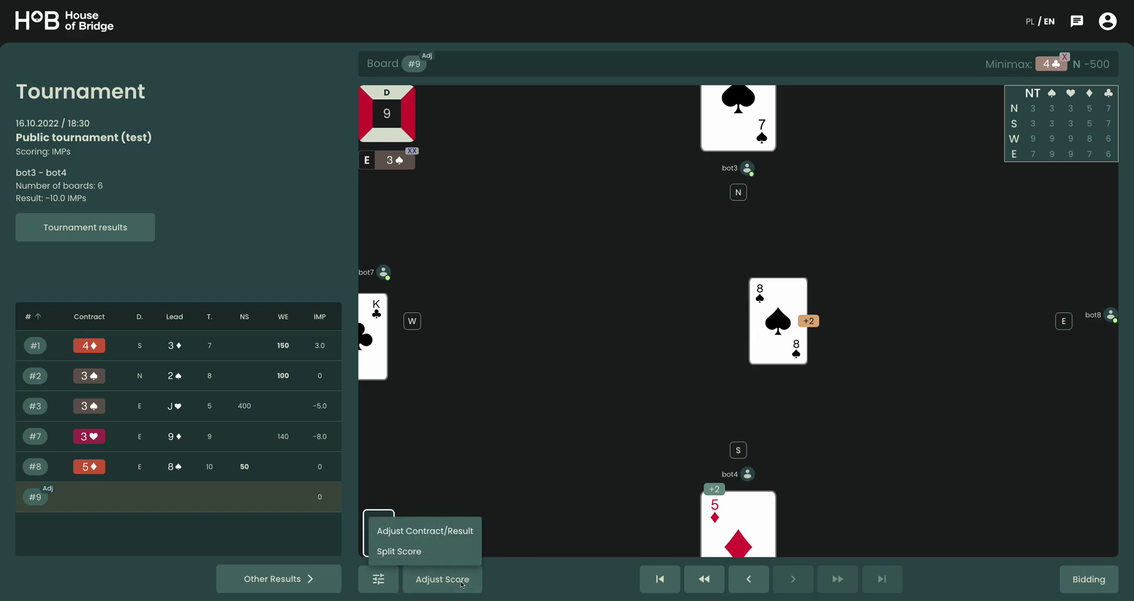
left_click(426, 536)
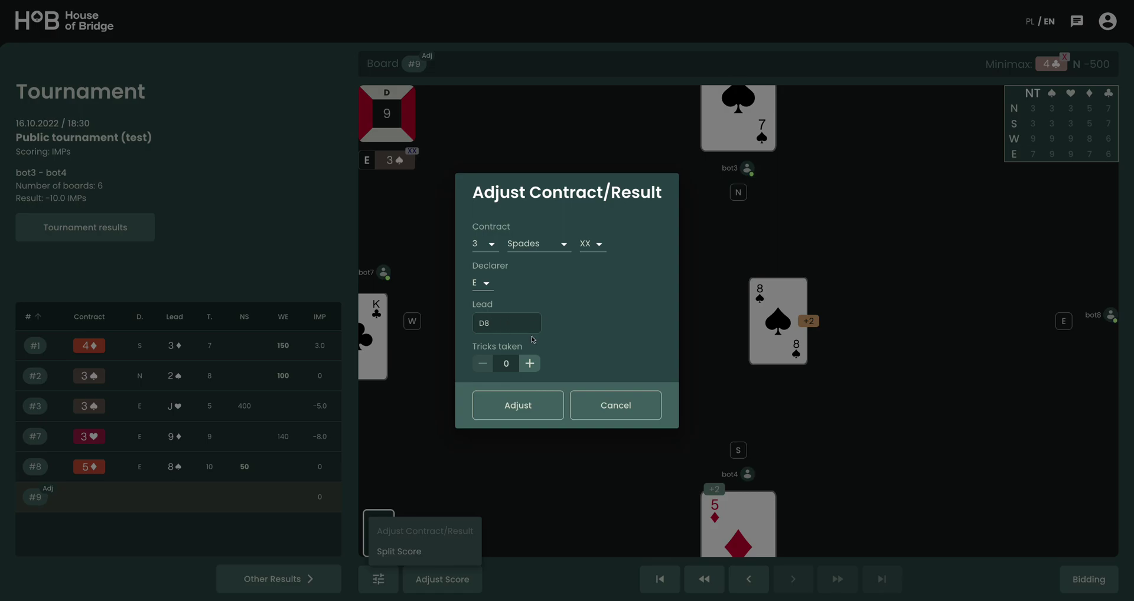
left_click(530, 363)
left_click(530, 363)
left_click(530, 363)
left_click(529, 364)
left_click(530, 364)
left_click(529, 364)
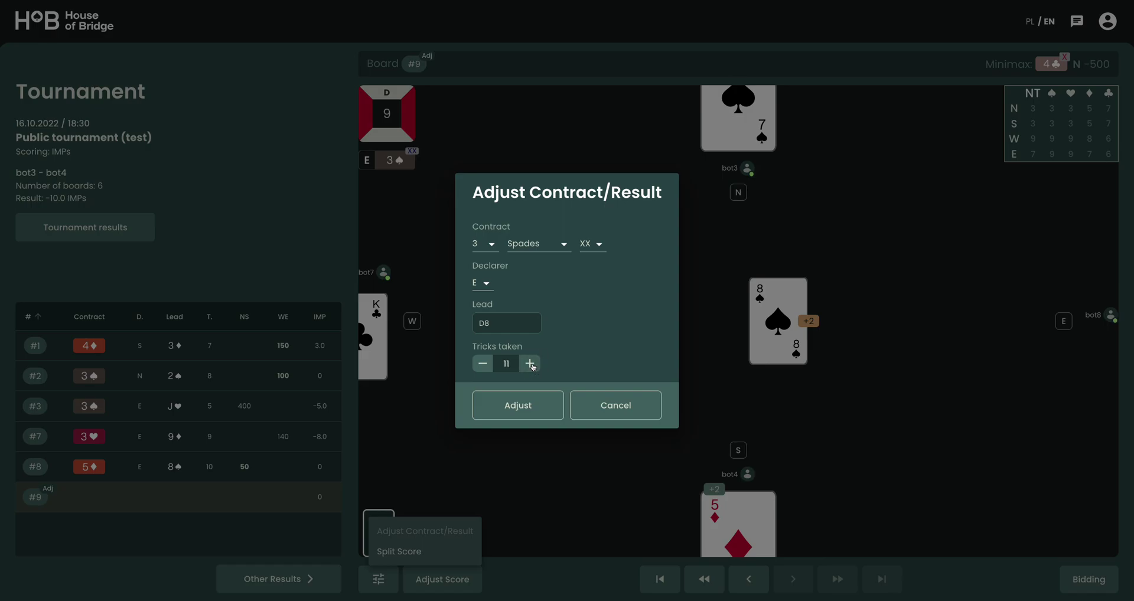
left_click(532, 406)
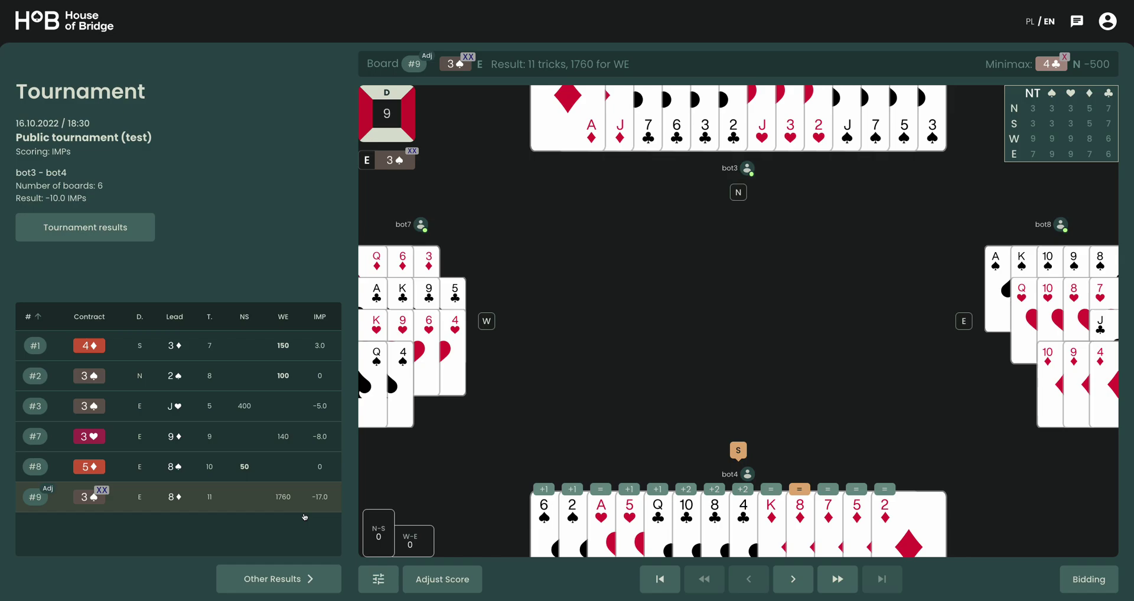
left_click(258, 580)
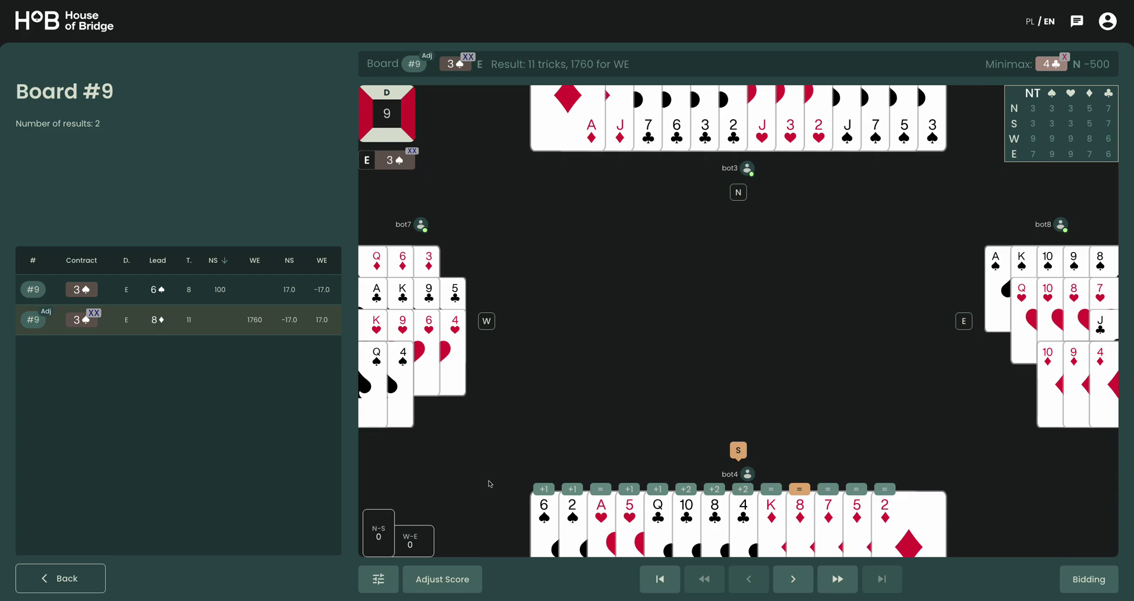
left_click(464, 567)
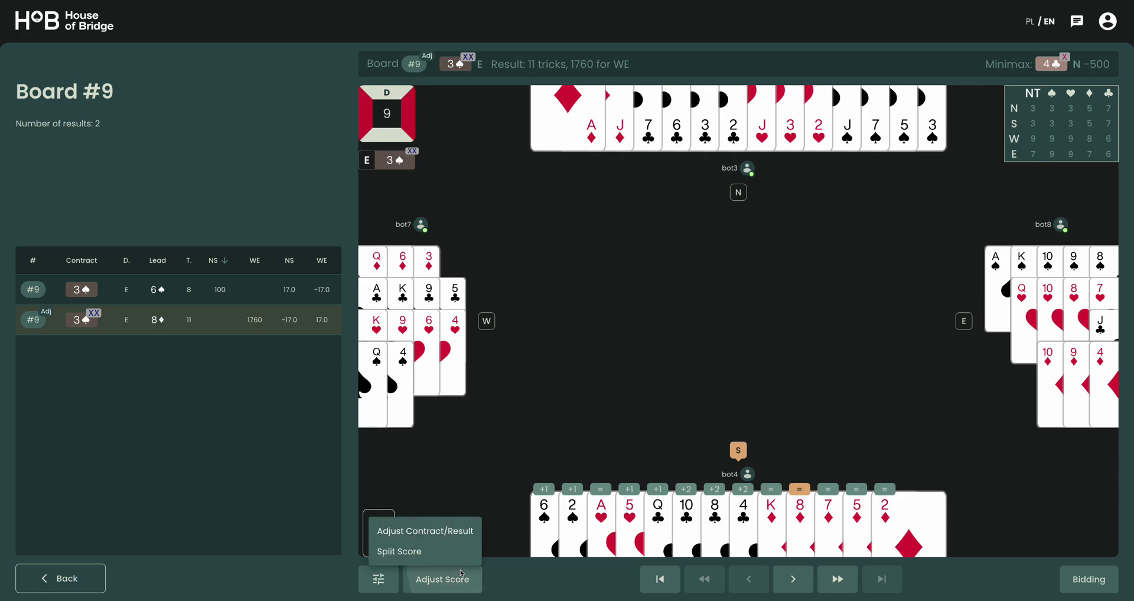
left_click(418, 555)
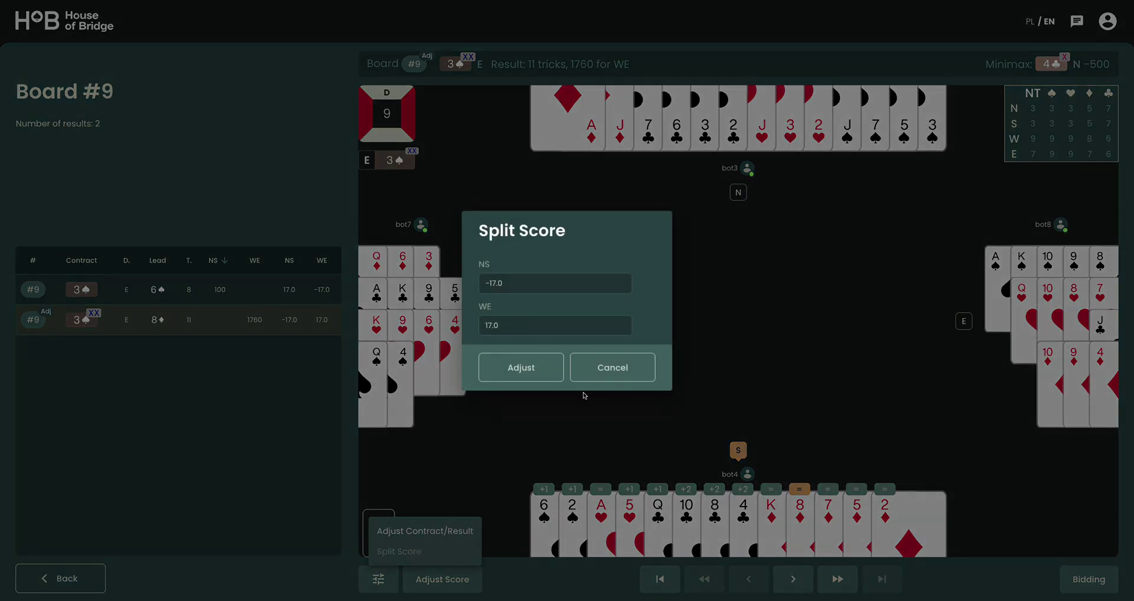
left_click(599, 373)
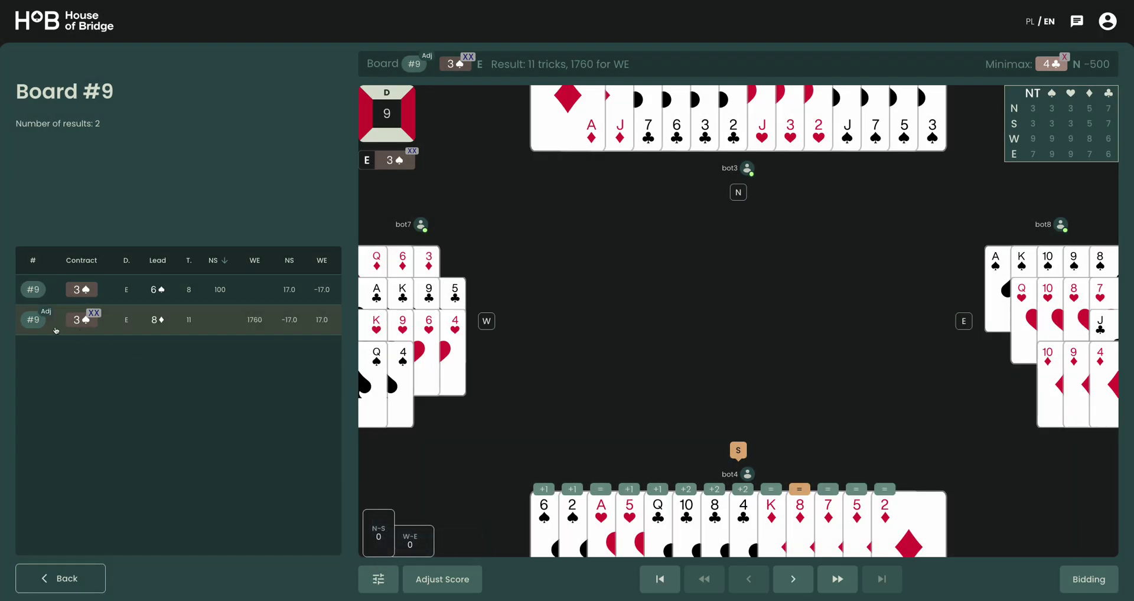
Assign a split score to the adjusted board #9 result, with 3 for NS and 8 for WE
left_click(424, 585)
left_click(417, 552)
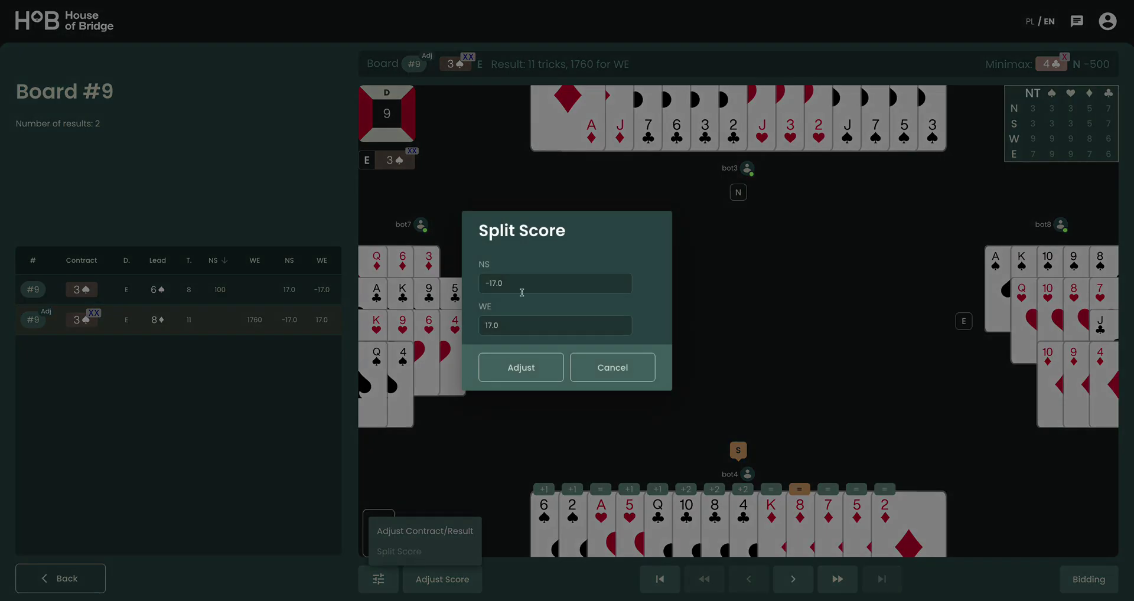
triple_click(515, 281)
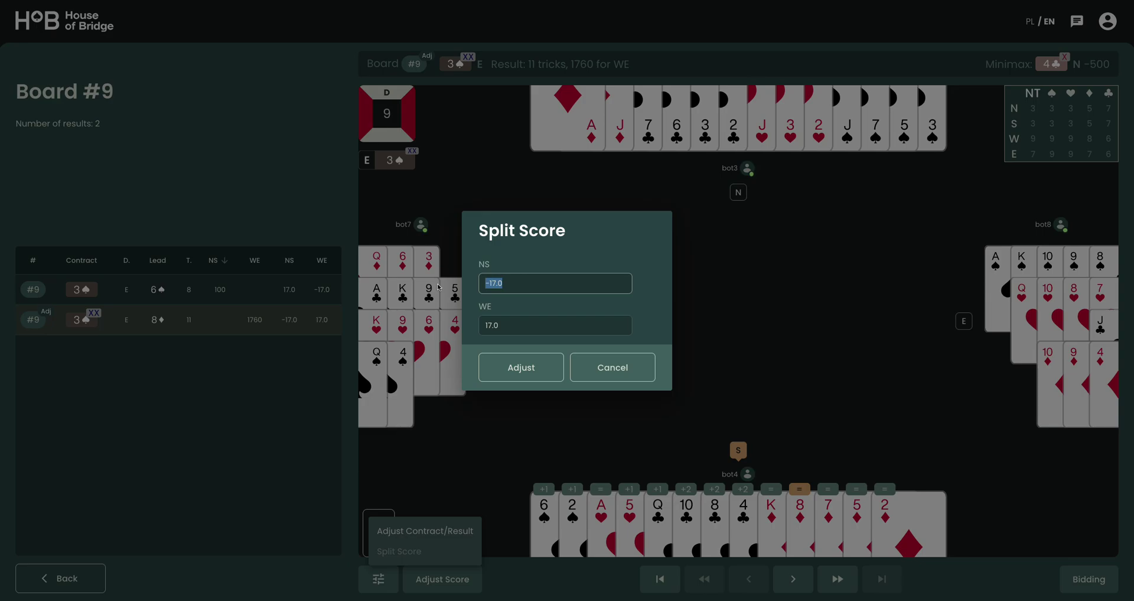
type("3")
key("Tab")
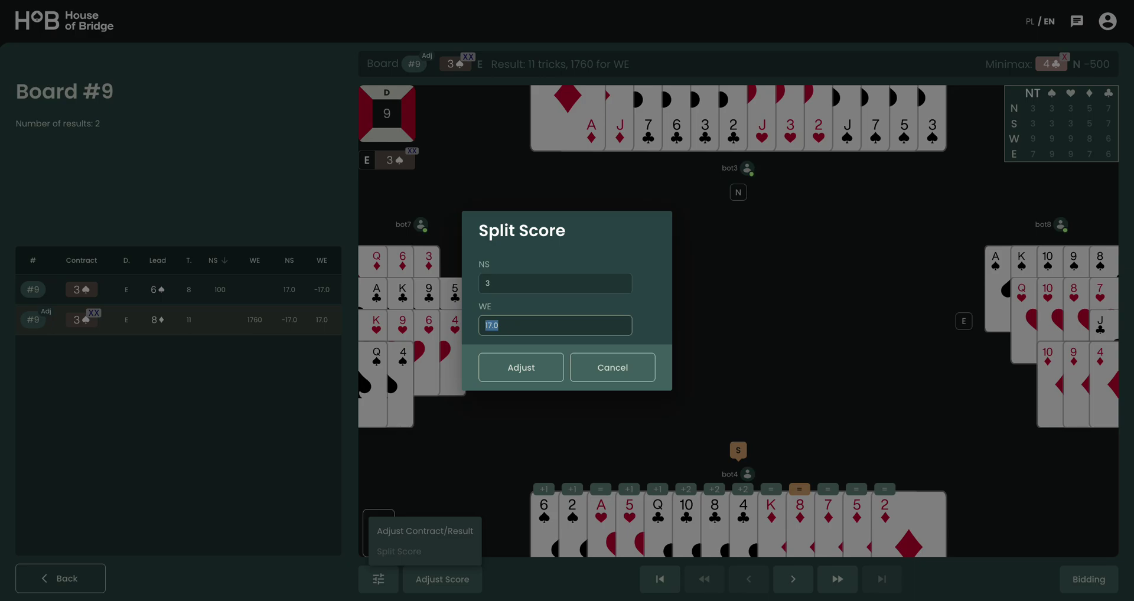
type("8")
left_click(511, 370)
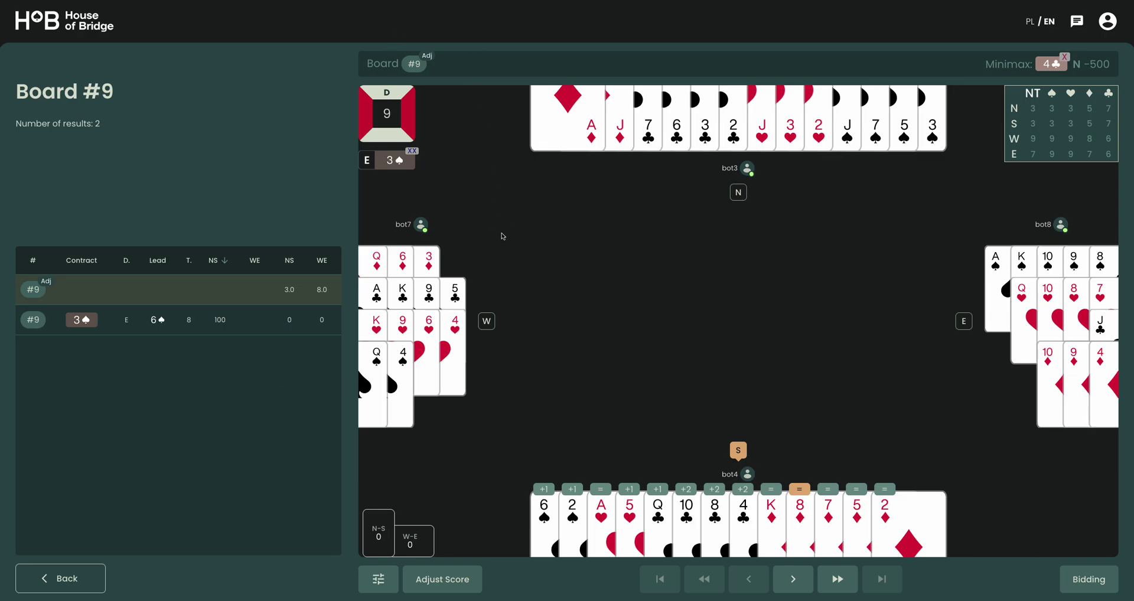
Close bot3's director call about board #9 and return to the tournament's tables overview
key("alt+Left")
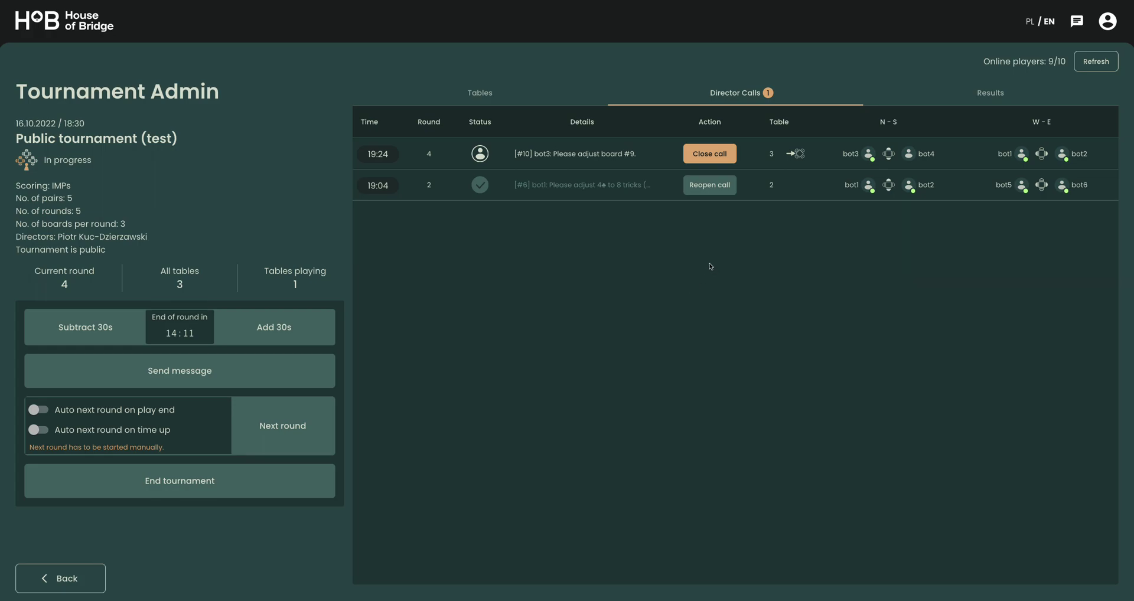
left_click(725, 159)
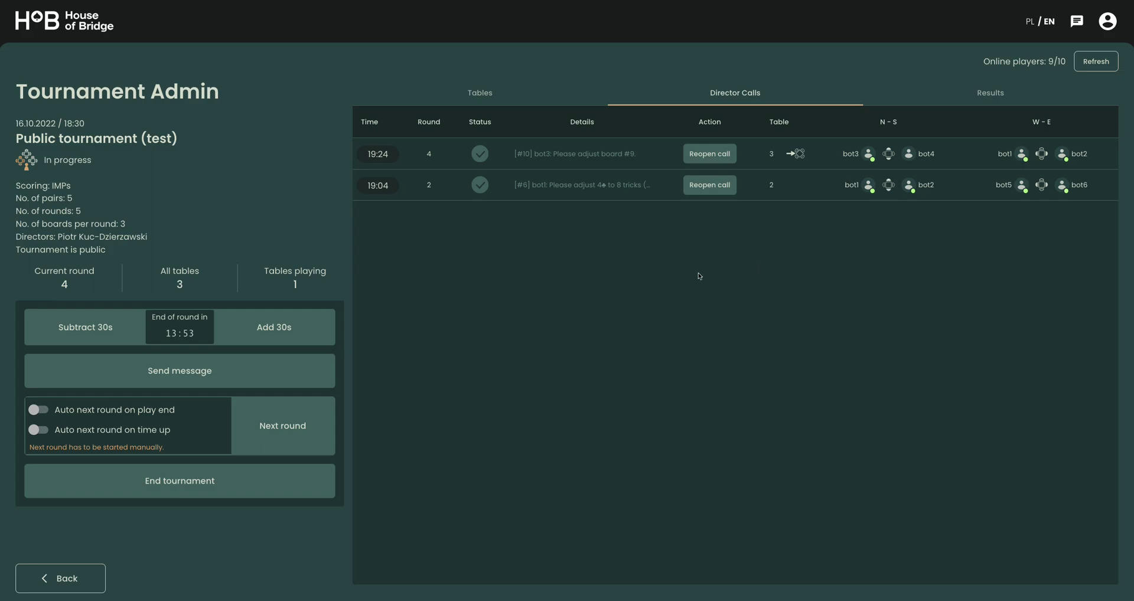
left_click(504, 100)
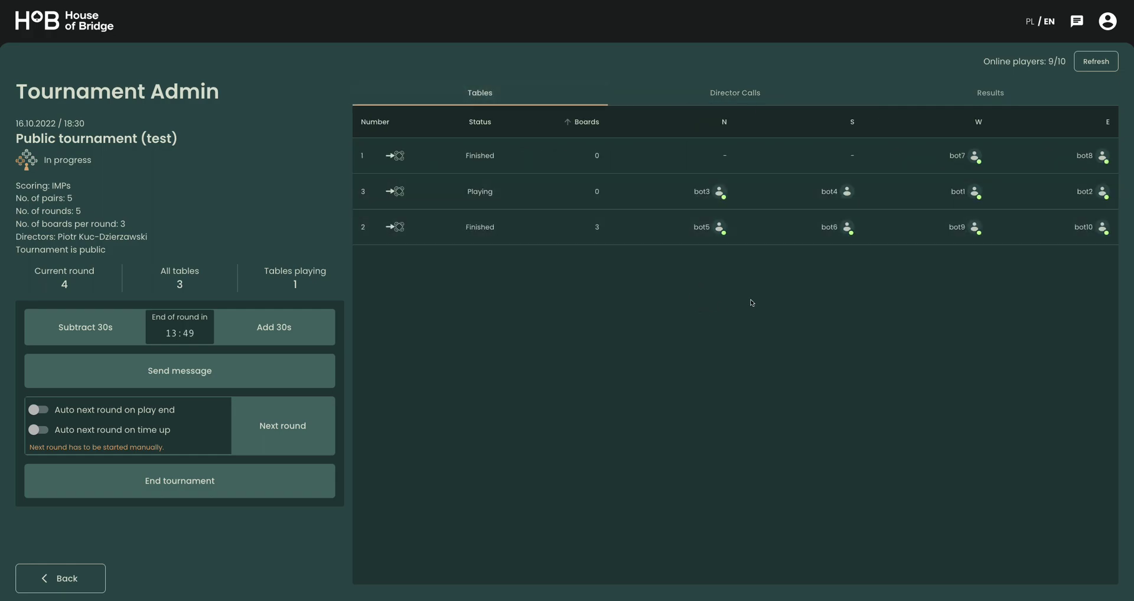